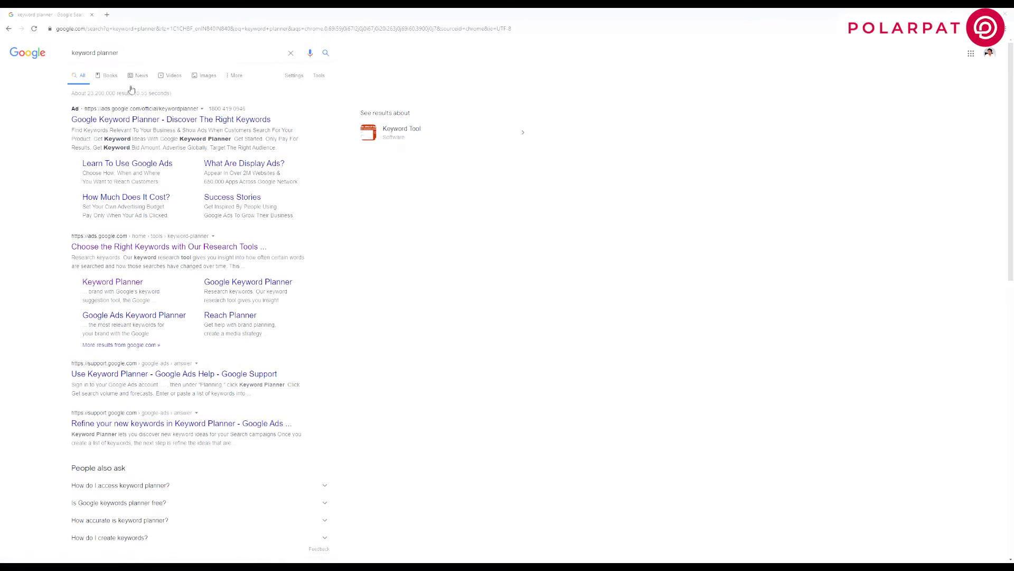
- Open Google Ads Keyword Planner from the search results and start discovering new keywords
click(154, 247)
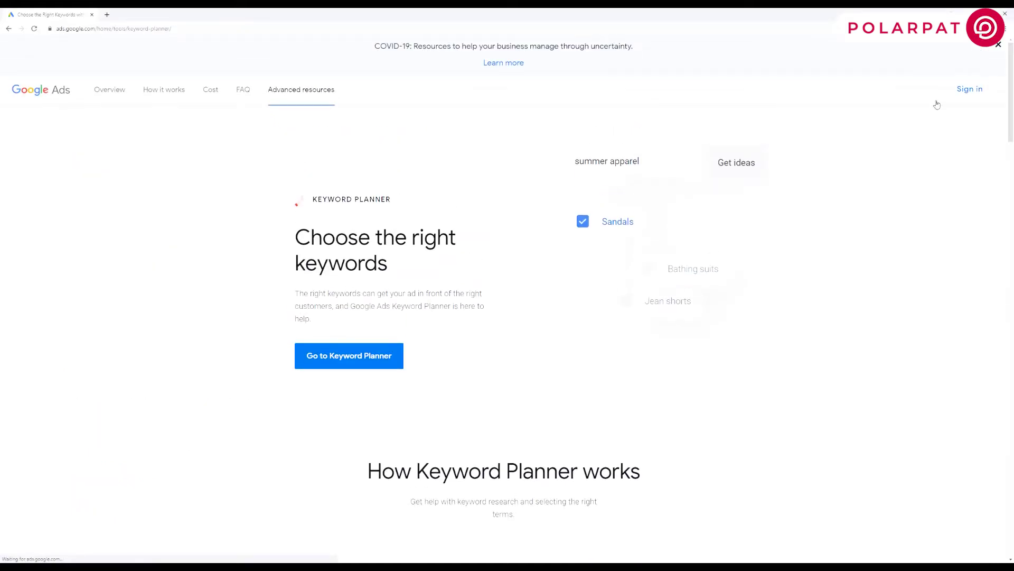
click(369, 360)
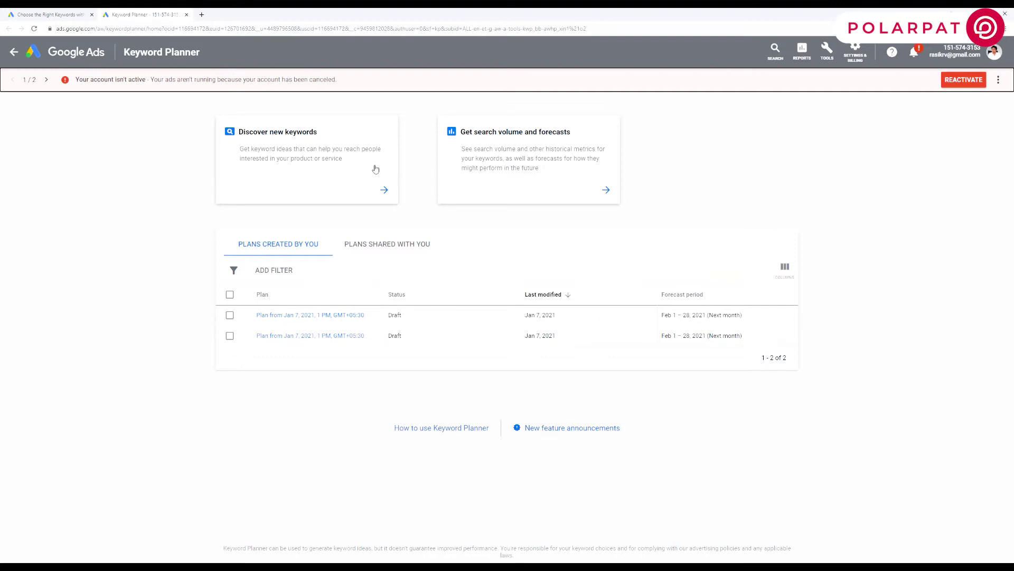
click(319, 163)
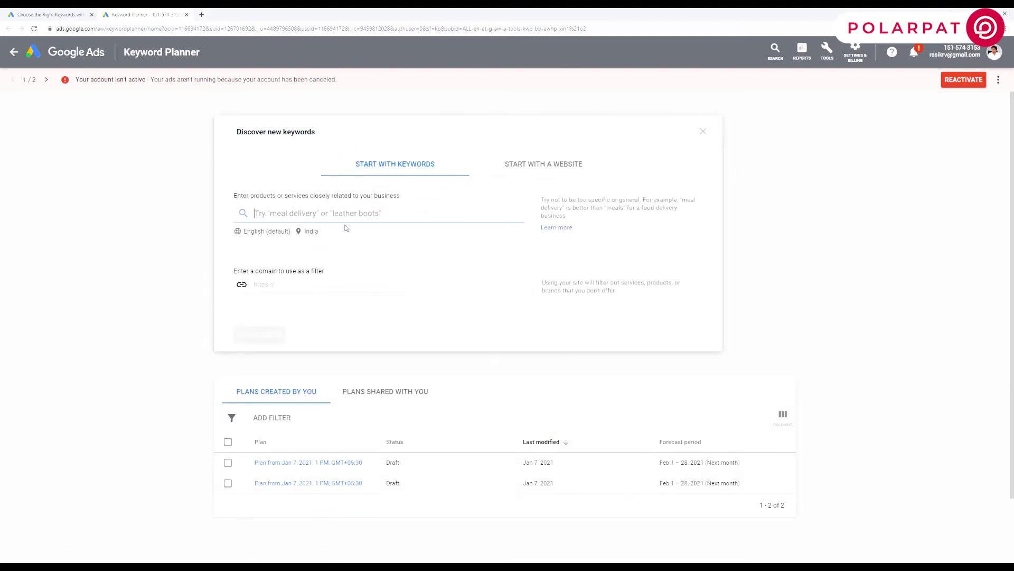
- Replace the targeted location for the keyword search with United Arab Emirates and save it
click(309, 231)
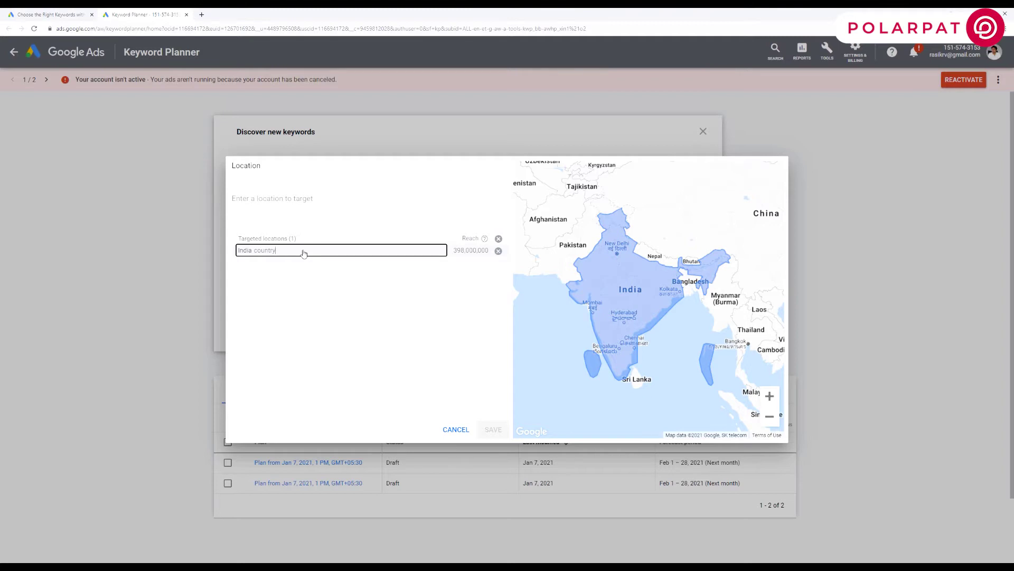
click(498, 251)
click(276, 199)
text(uae)
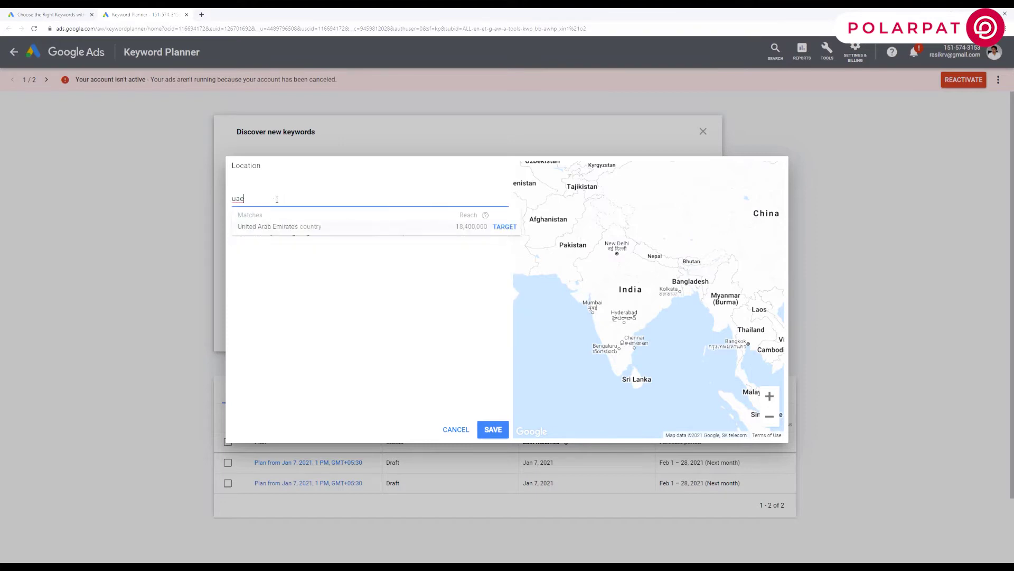
click(299, 226)
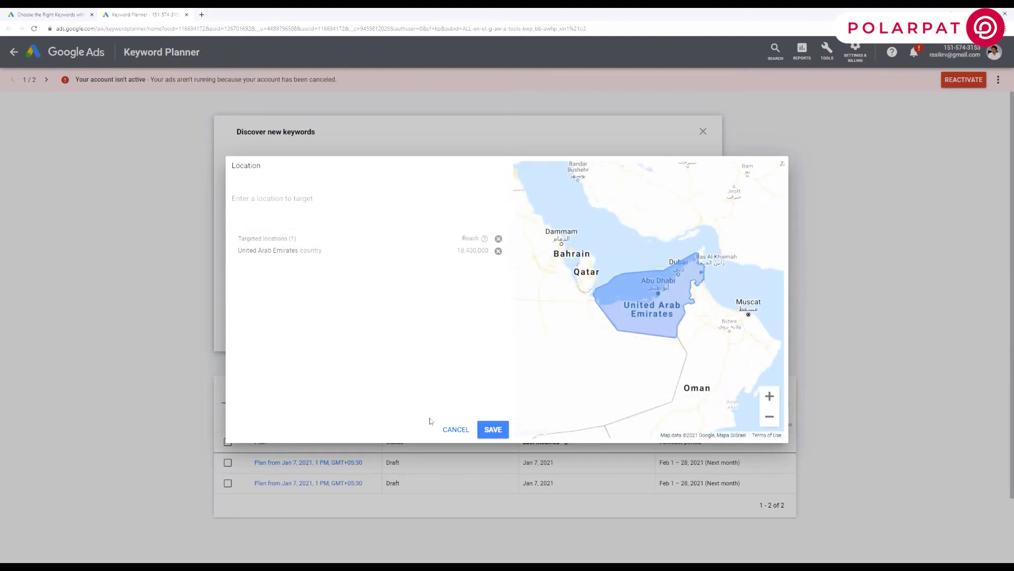
click(493, 429)
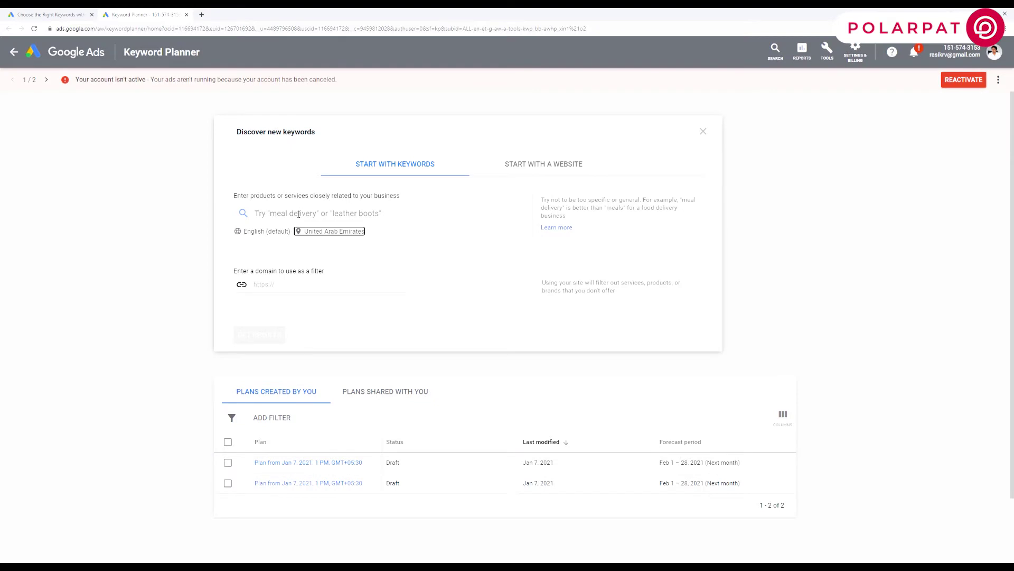
- Enter "model making in uae" as the keyword and get its keyword ideas
text(mo)
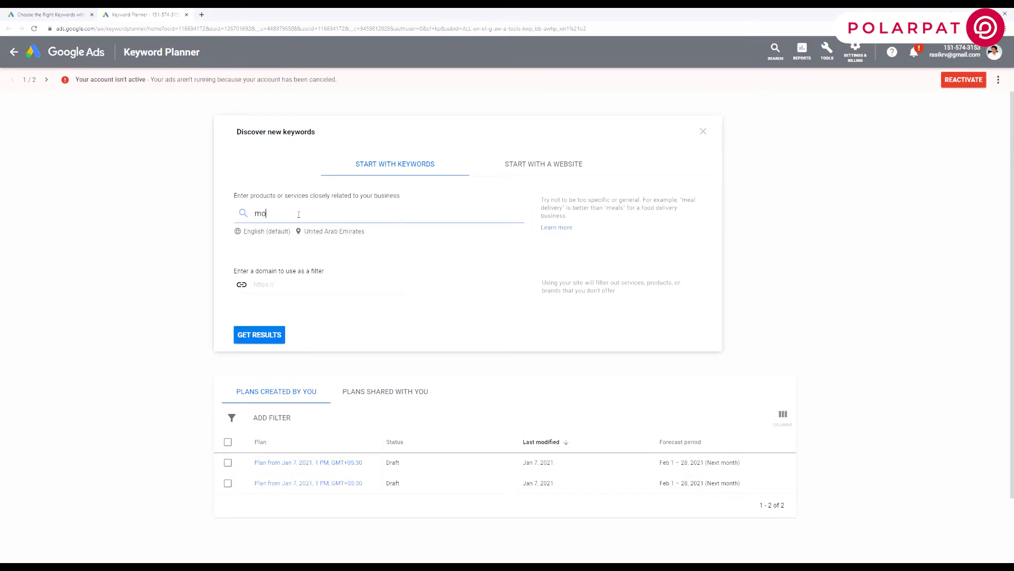
text(del making in uae)
key(Return)
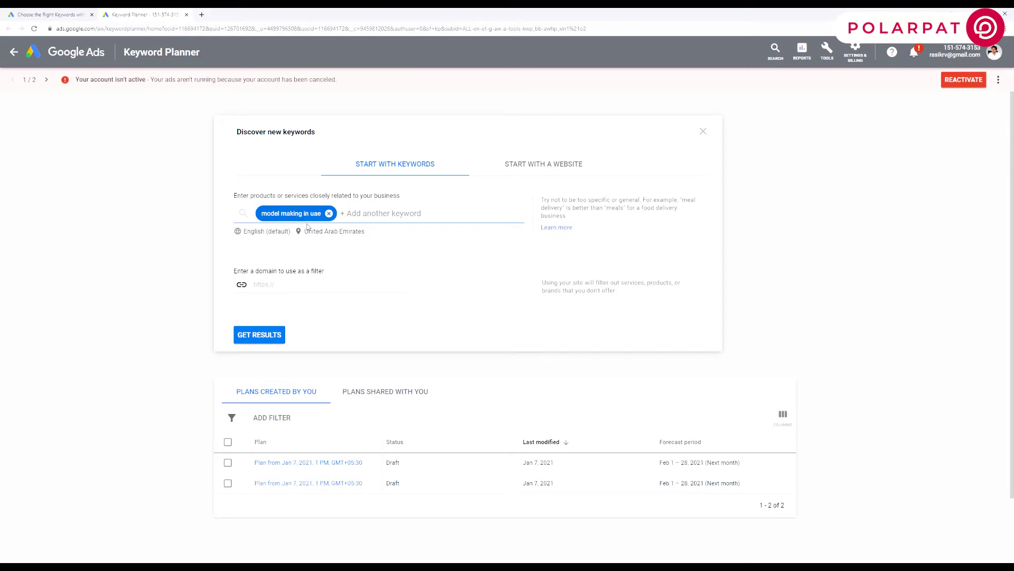
click(274, 336)
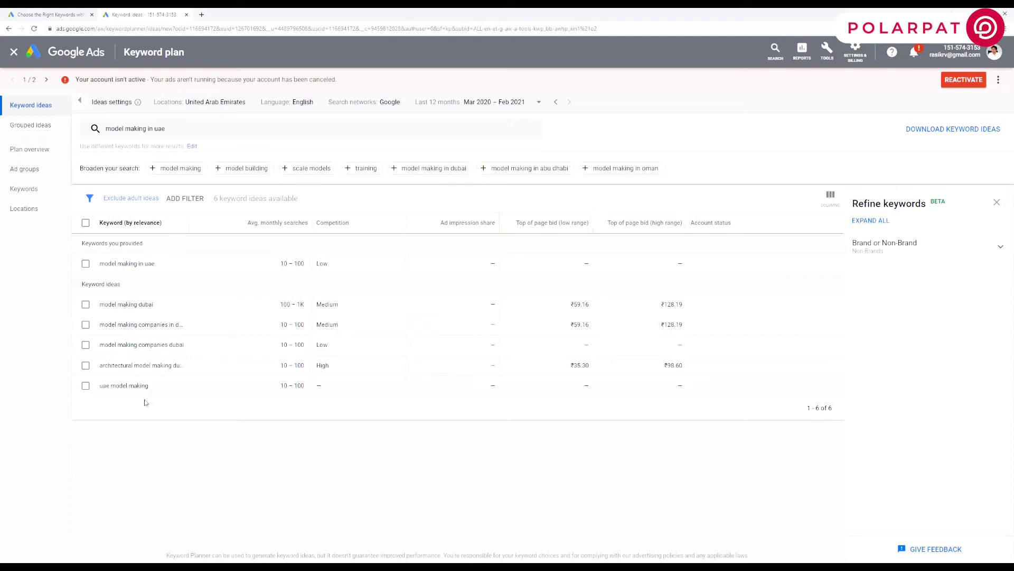
- Replace the searched keyword with "scale model making" and get its keyword ideas
mouse_move(295, 229)
mouse_move(340, 224)
click(188, 131)
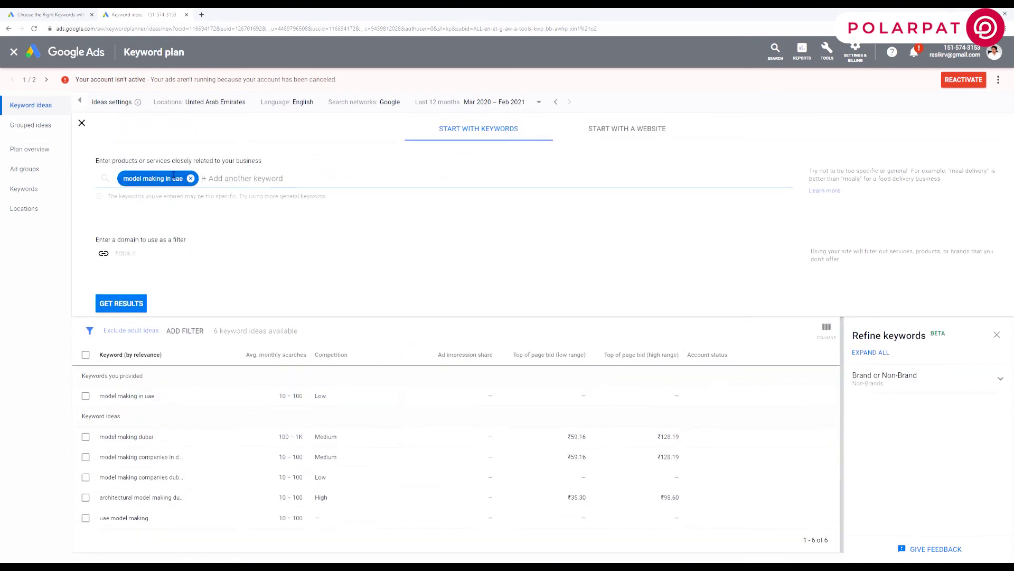
click(191, 179)
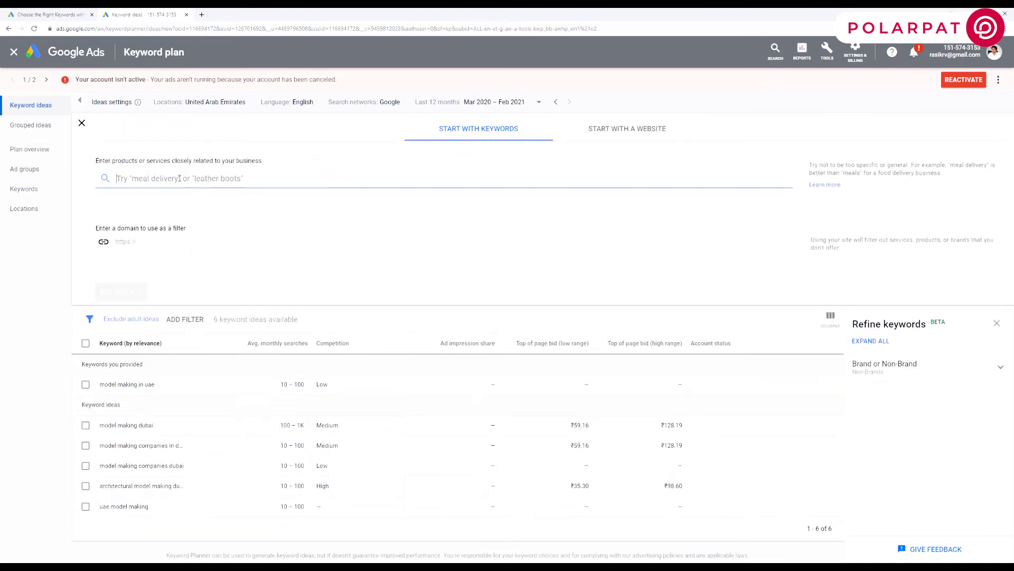
text(sc)
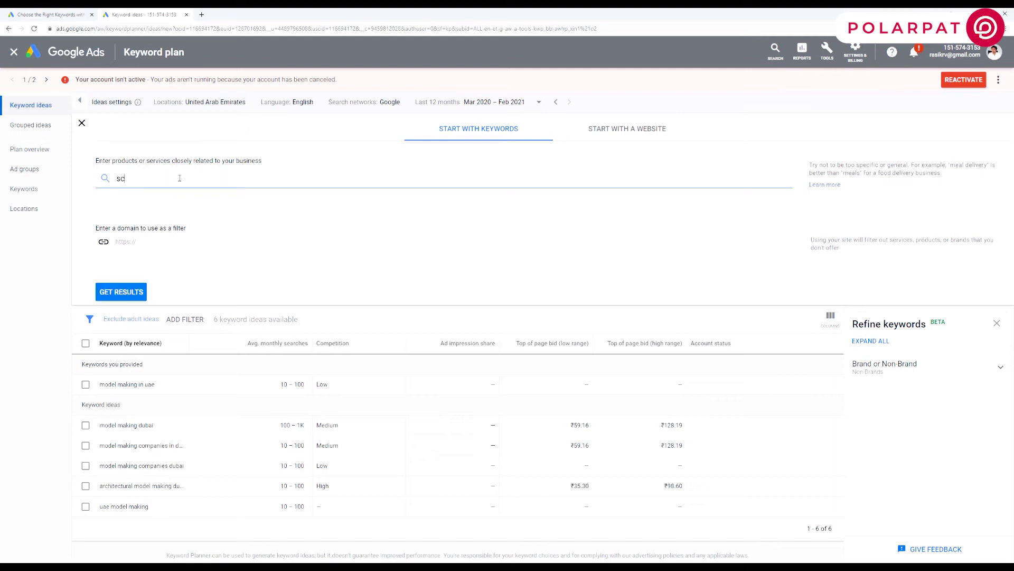
text(ale model making)
key(Return)
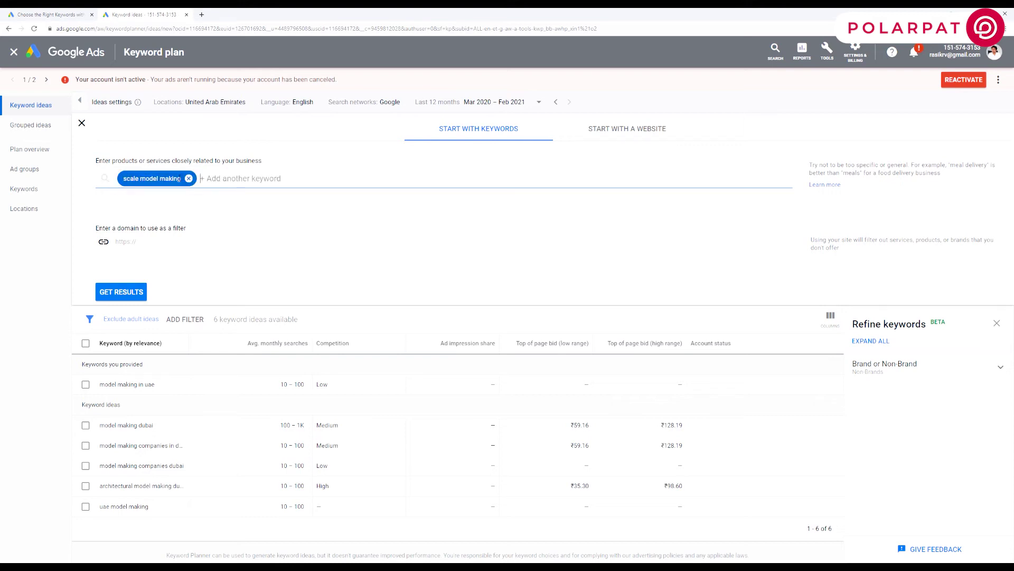
click(113, 291)
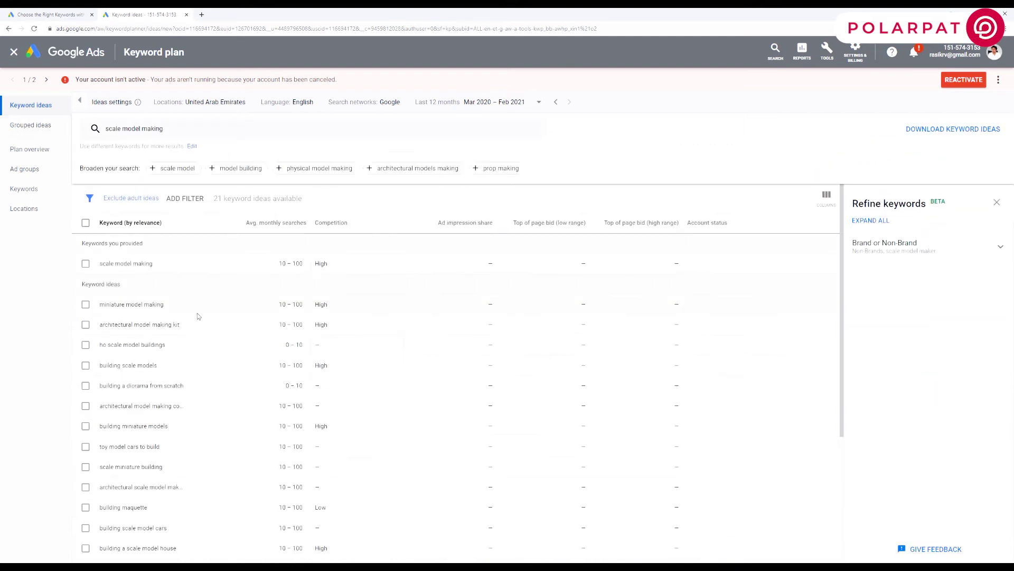
- Review the keyword ideas for "scale model making" and clear that keyword from the search
scroll(198, 313, down, 5)
scroll(186, 346, up, 3)
drag(171, 130, 93, 126)
scroll(163, 452, down, 5)
scroll(168, 448, up, 5)
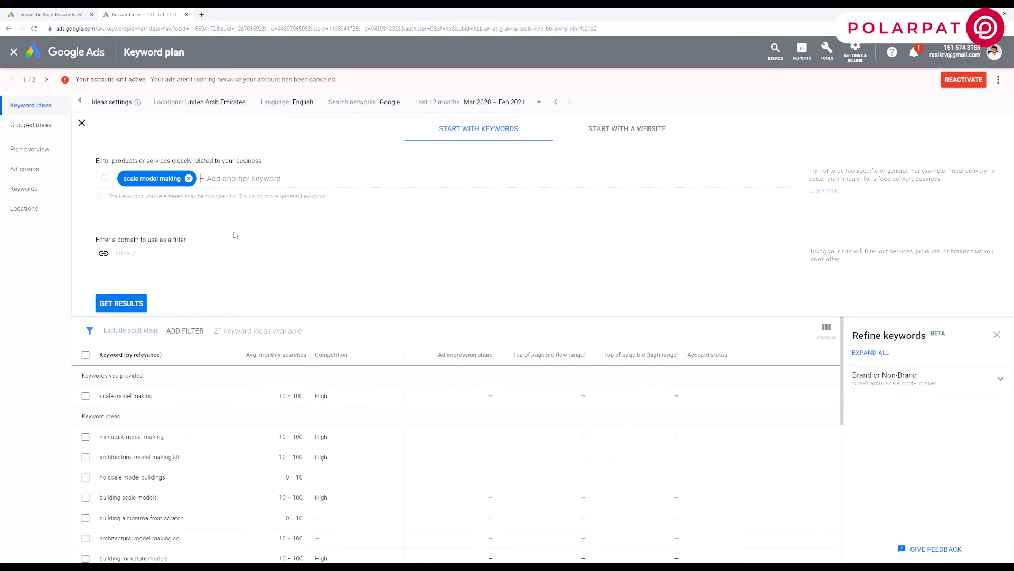
click(189, 178)
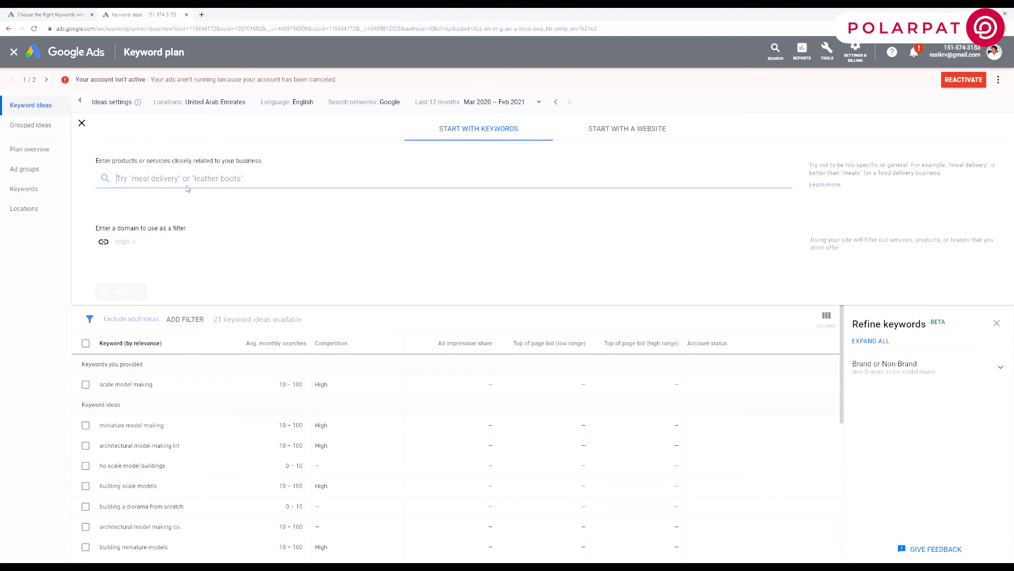
click(159, 180)
scroll(213, 439, down, 5)
scroll(213, 438, up, 5)
- Switch to Excel and copy the four keywords in A17:A20, from "model making in uae" to "architetural model making"
mouse_move(343, 351)
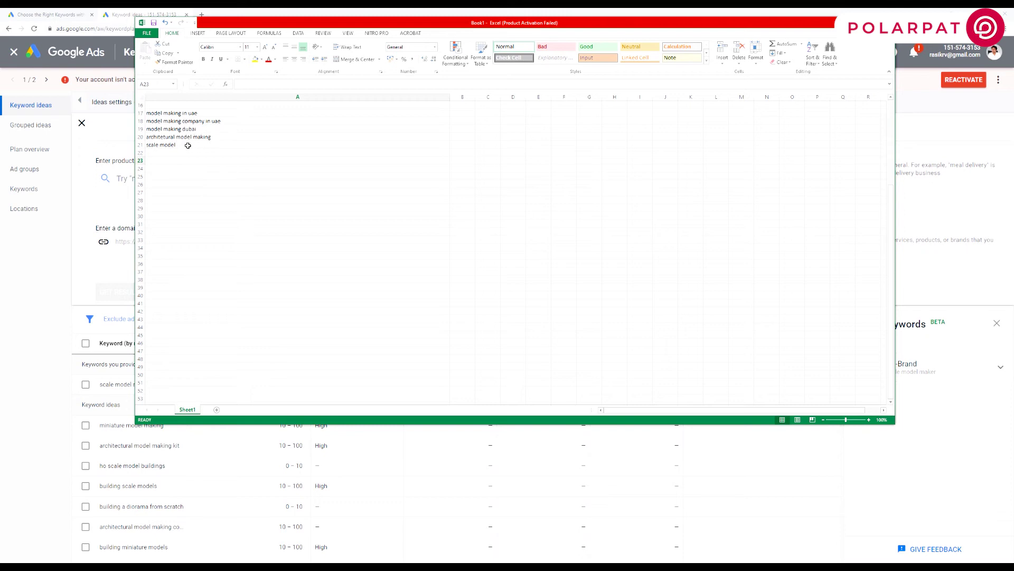
click(189, 113)
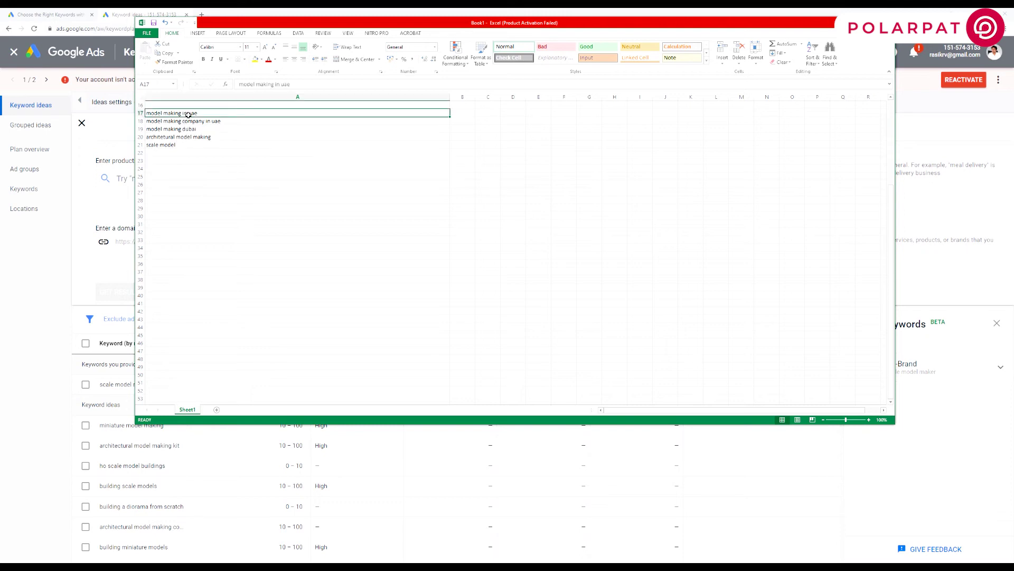
key(shift+Down)
key(shift+Down)
key(shift+Down)
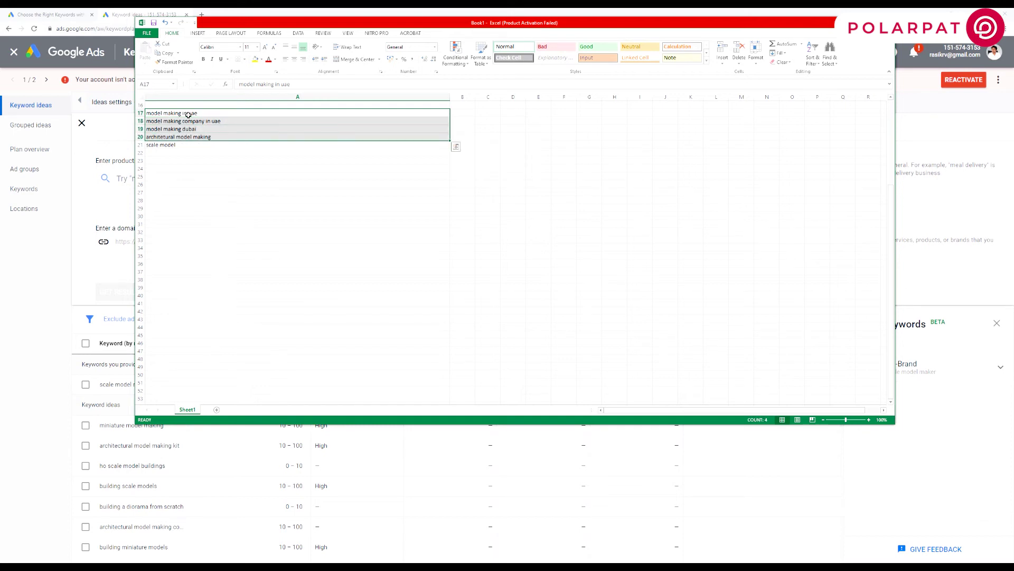
key(ctrl+c)
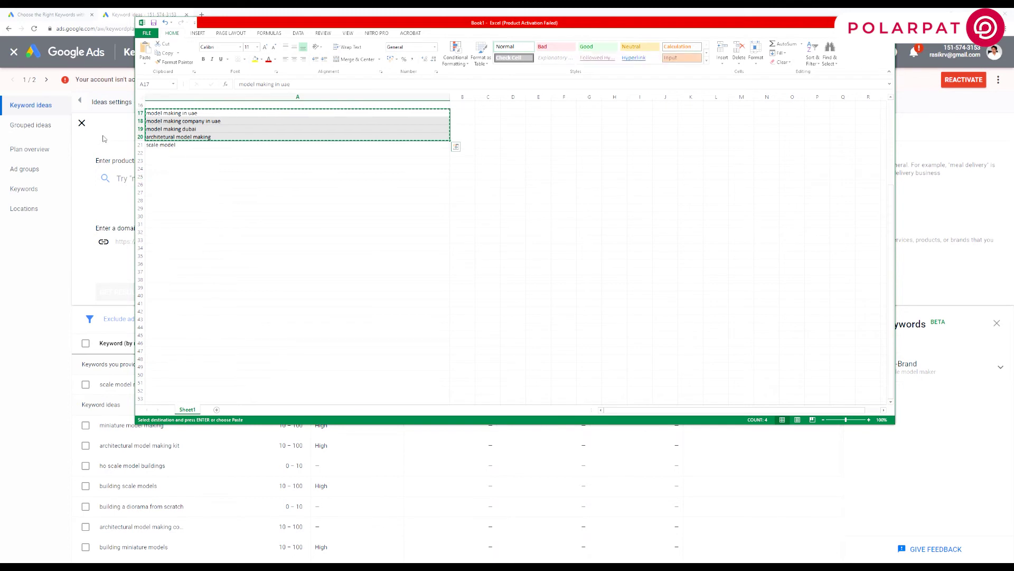
- Switch back to Keyword Planner, get keyword ideas for the four copied keywords, and close the Refine keywords panel
click(104, 141)
click(121, 179)
right_click(120, 181)
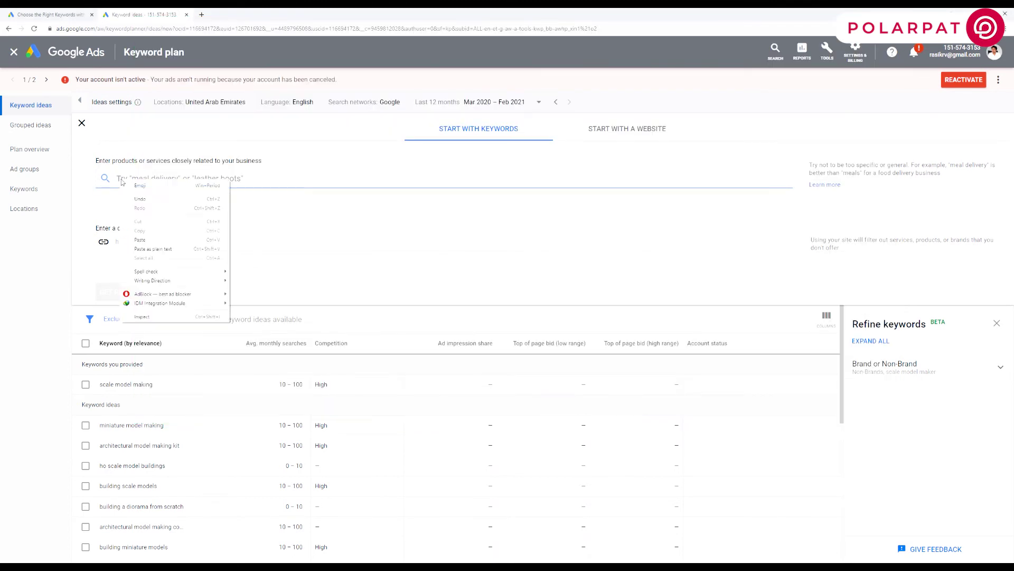
click(140, 241)
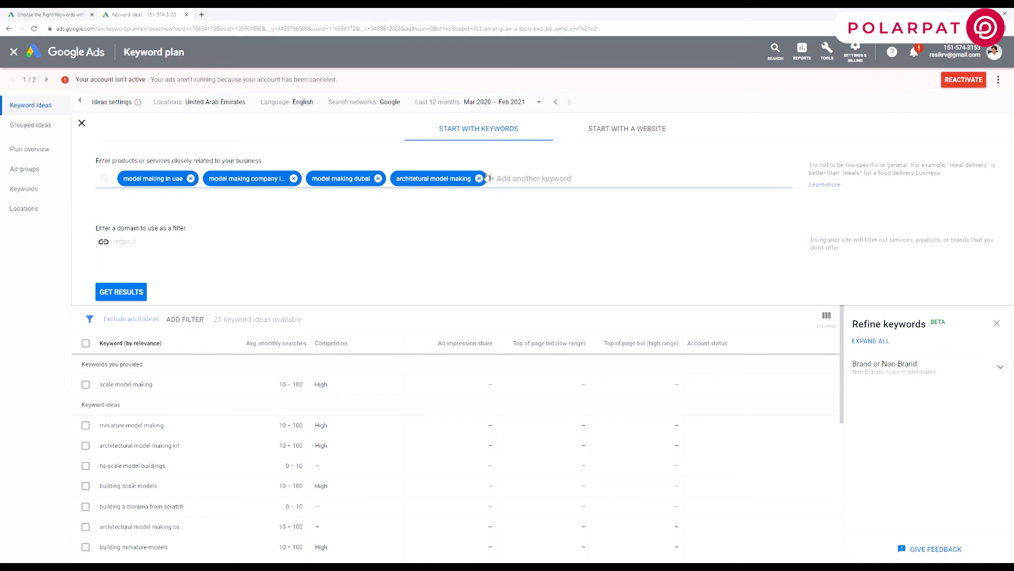
click(125, 295)
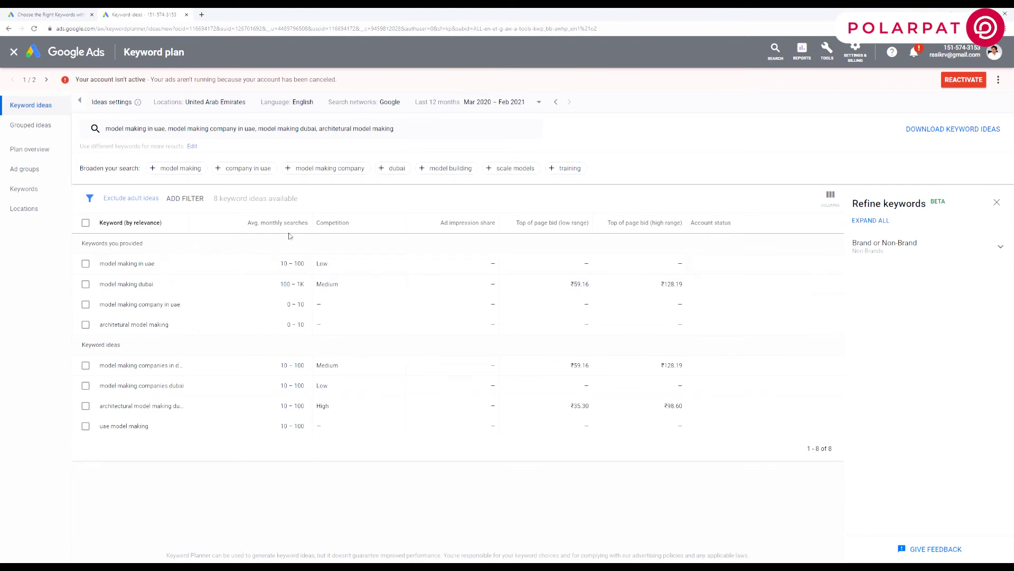
mouse_move(291, 222)
click(998, 204)
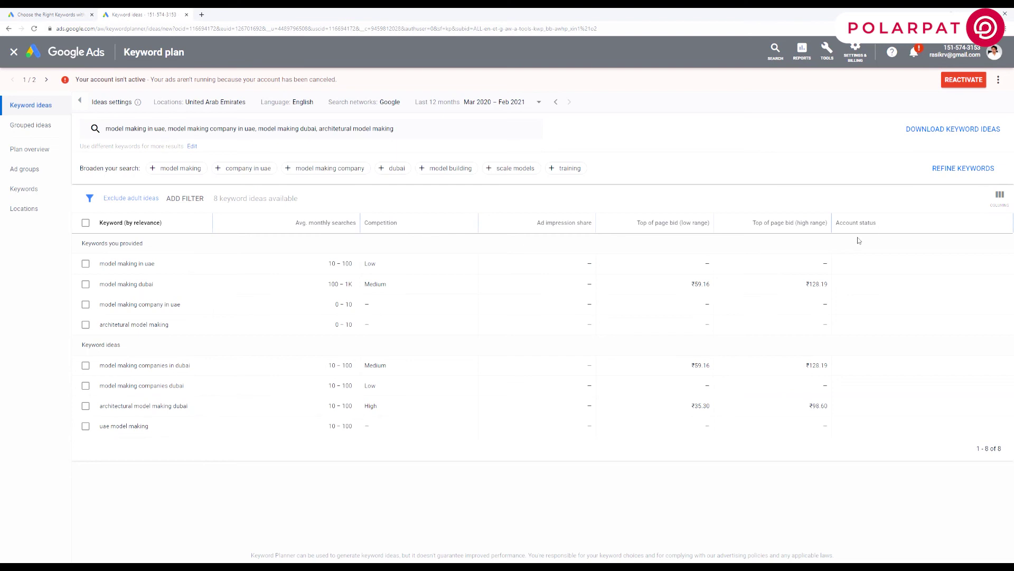